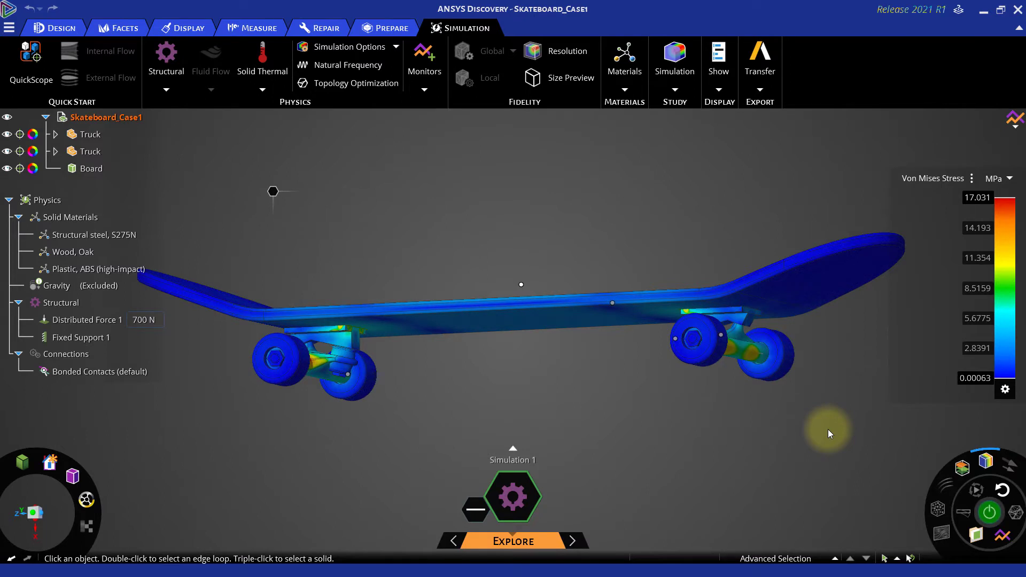
# Zoom out to show the skateboard in plain material colours, with the Von Mises stress contours off
pyautogui.scroll(-3, 829, 430)
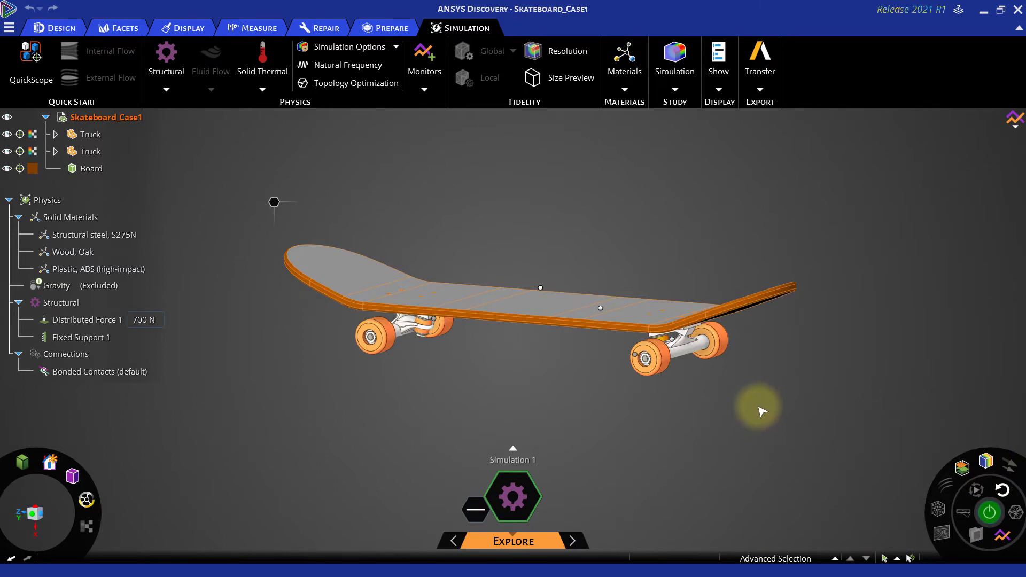
# Select the deck's rounded side face, measured at a 3 mm radius, then orbit to view from above
pyautogui.scroll(5, 428, 343)
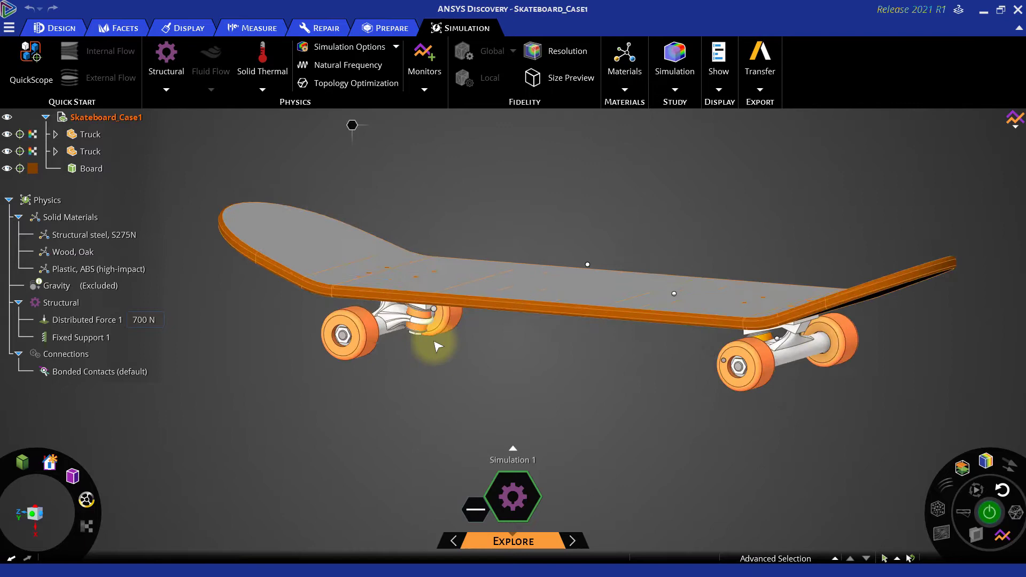
pyautogui.click(560, 276)
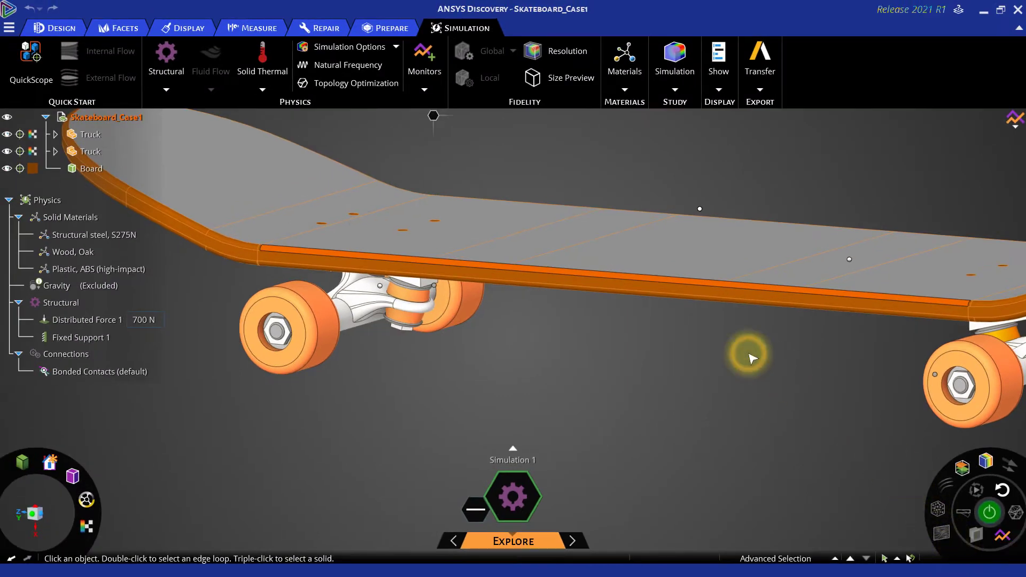
pyautogui.scroll(-3, 751, 358)
pyautogui.moveTo(741, 377); pyautogui.dragTo(160, 114, button='middle')
# Select the 16-face rounded edge loop around the deck and Fill it to leave square edges
pyautogui.click(68, 37)
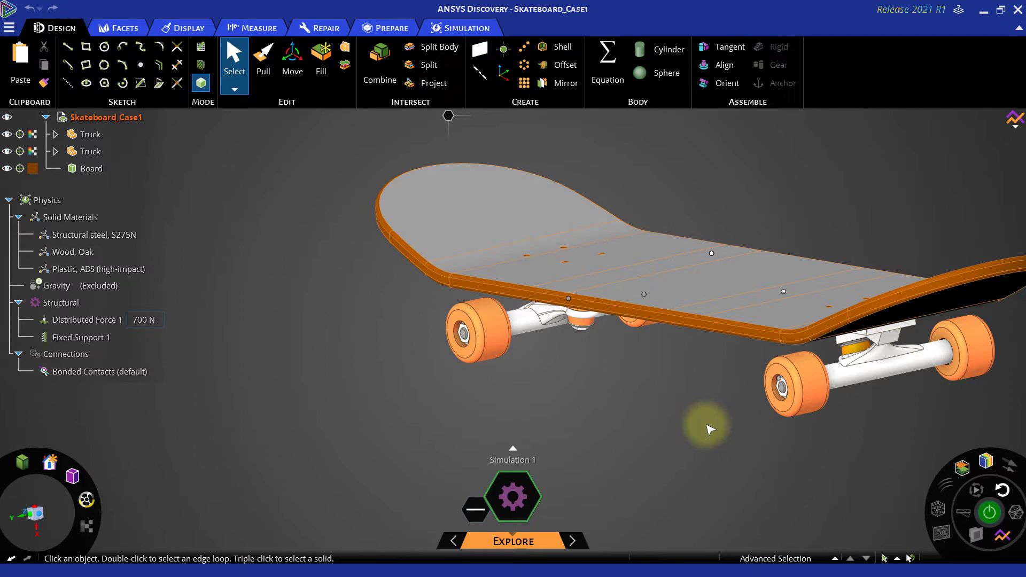
pyautogui.scroll(3, 653, 337)
pyautogui.click(640, 289)
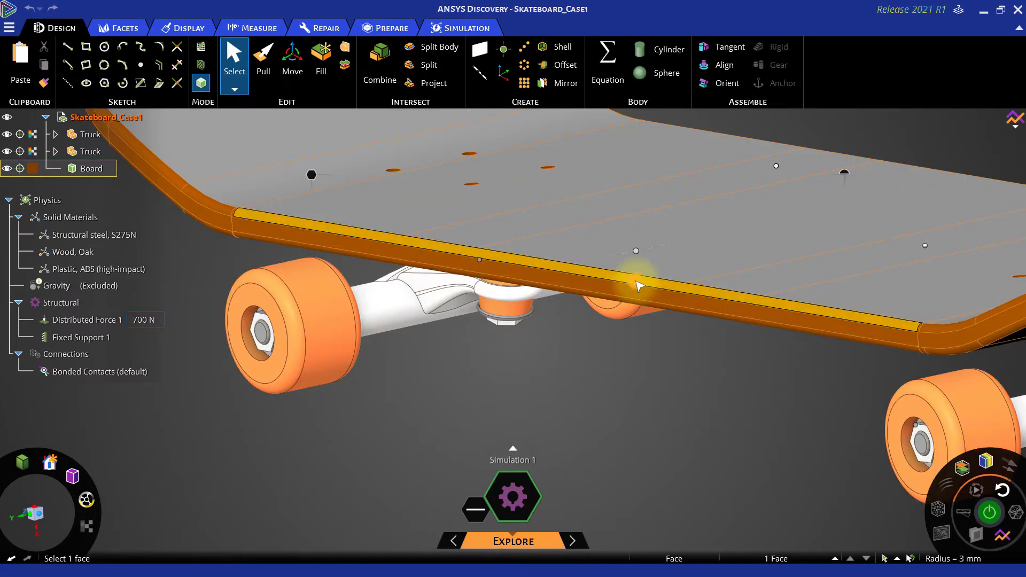
pyautogui.doubleClick(636, 283)
pyautogui.scroll(-3, 686, 409)
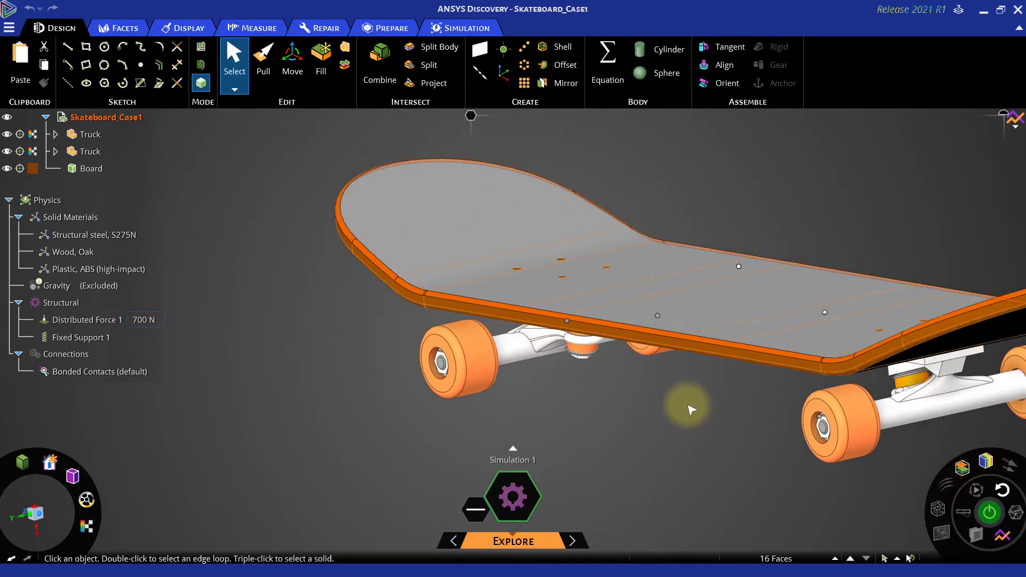
pyautogui.keyDown('ctrl'); pyautogui.moveTo(694, 417); pyautogui.dragTo(595, 404, button='middle'); pyautogui.keyUp('ctrl')
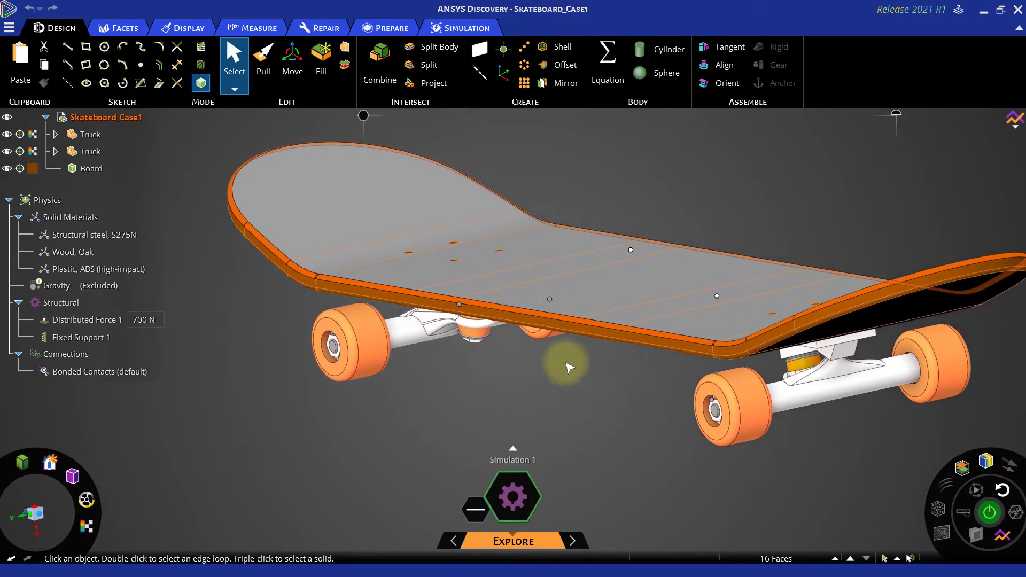
pyautogui.click(321, 62)
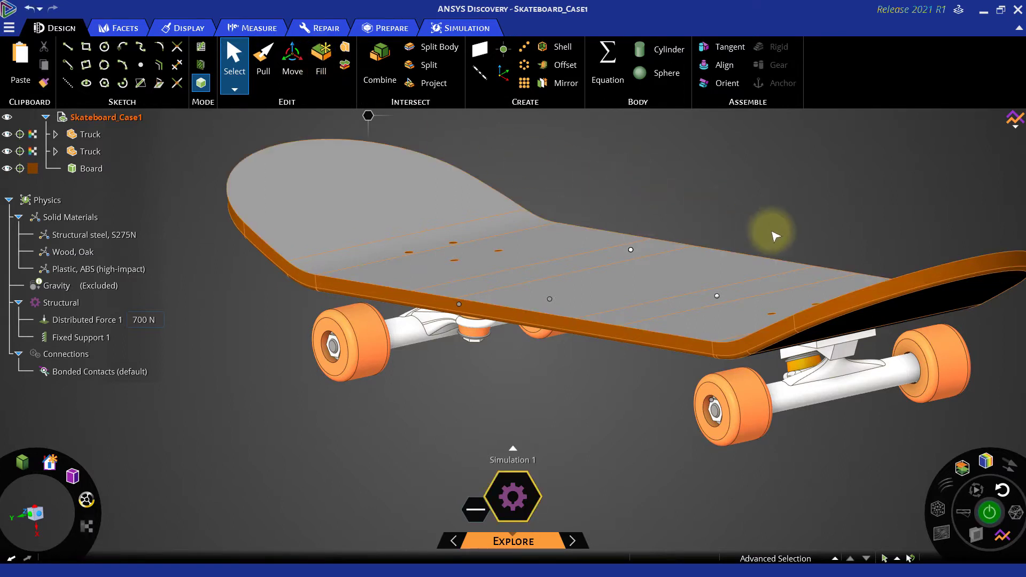
# Select the deck's 9 top faces and move them exactly 4 mm to thin the board
pyautogui.keyDown('shift'); pyautogui.moveTo(793, 239); pyautogui.dragTo(732, 225, button='middle'); pyautogui.keyUp('shift')
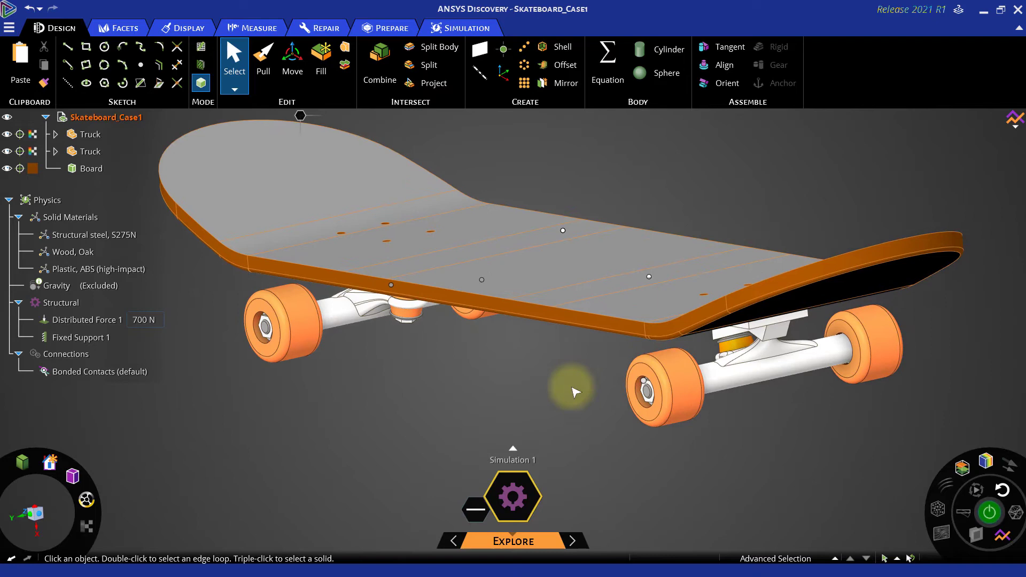
pyautogui.click(573, 267)
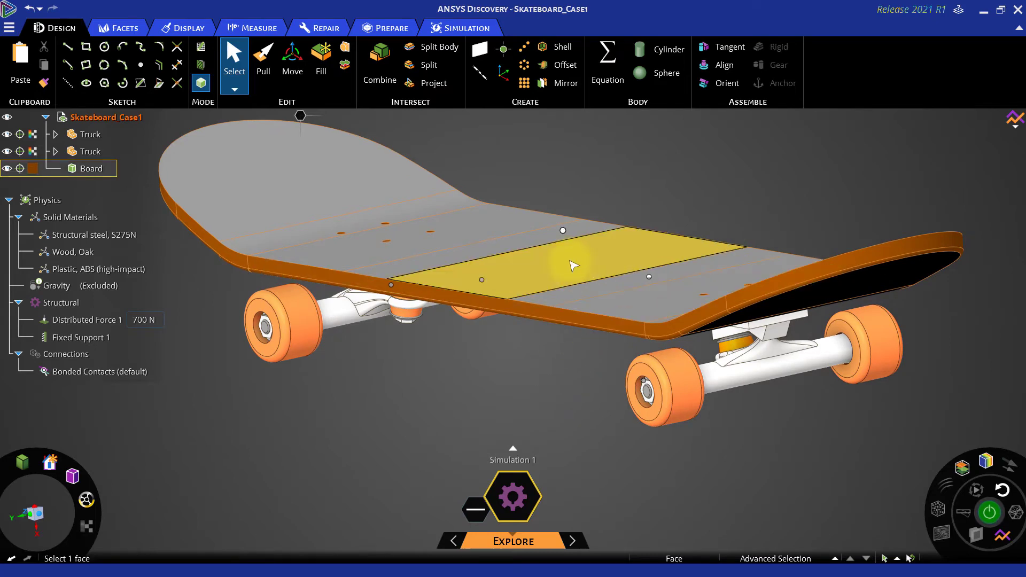
pyautogui.doubleClick(573, 265)
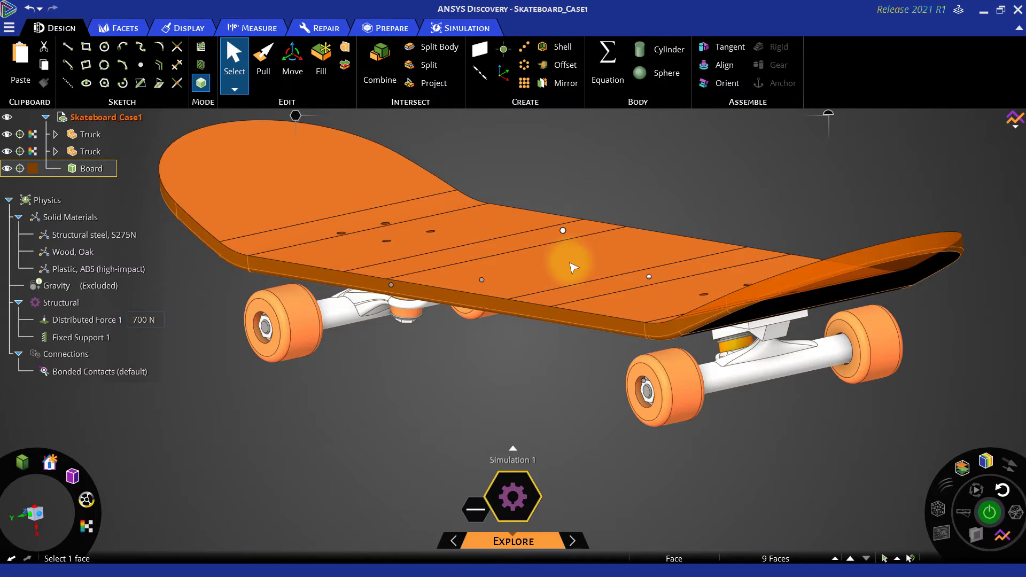
pyautogui.click(295, 75)
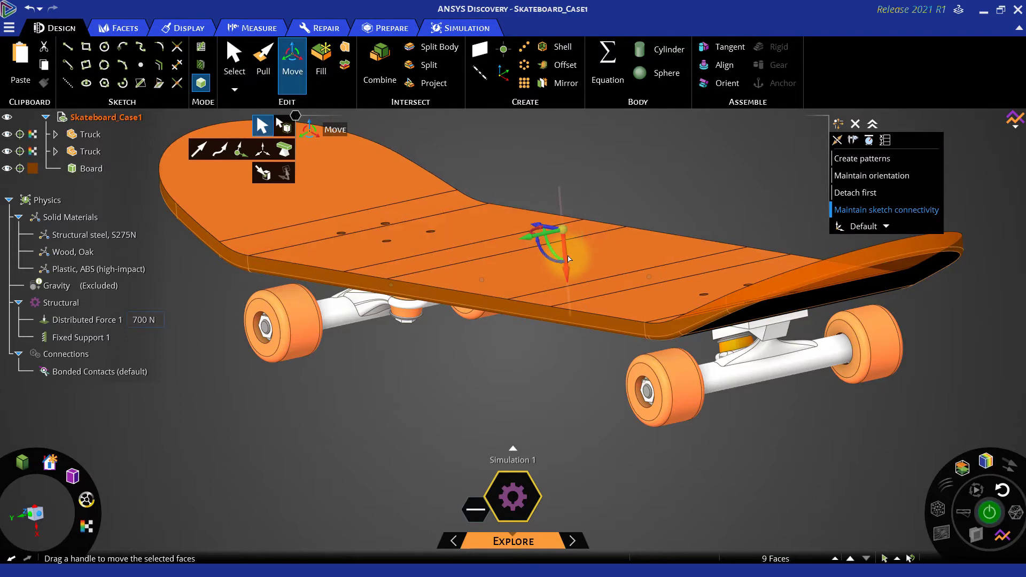
pyautogui.moveTo(569, 258); pyautogui.dragTo(569, 264)
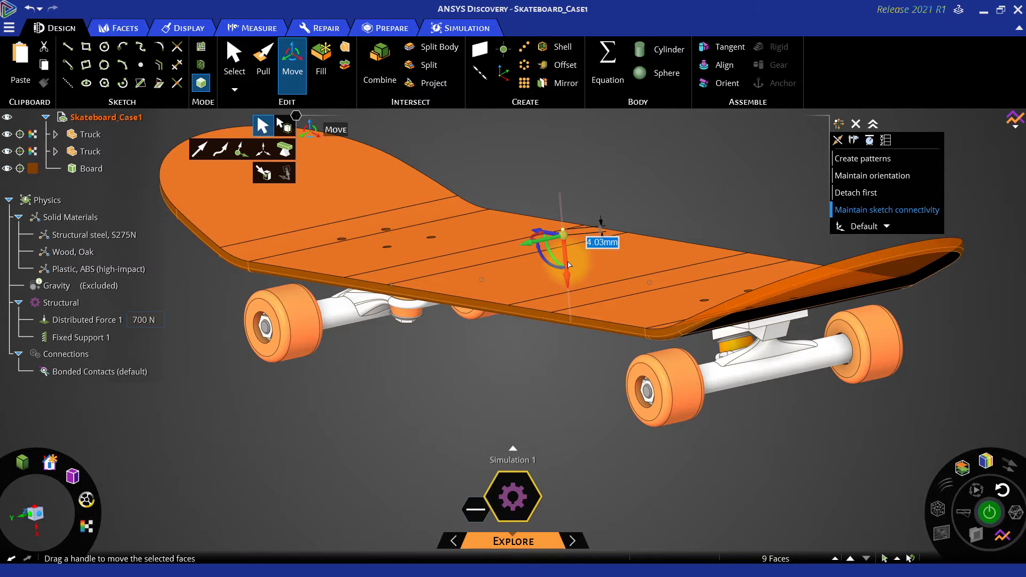
pyautogui.write('4')
pyautogui.press('Return')
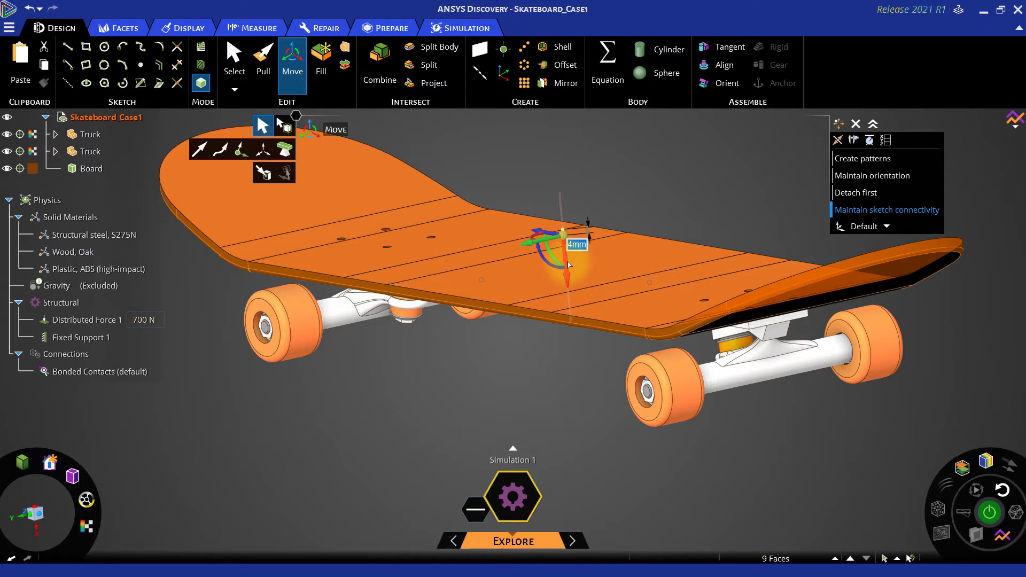
# Select the deck's top edge loop and Pull a 3 mm radius round onto its 24 edges
pyautogui.click(544, 369)
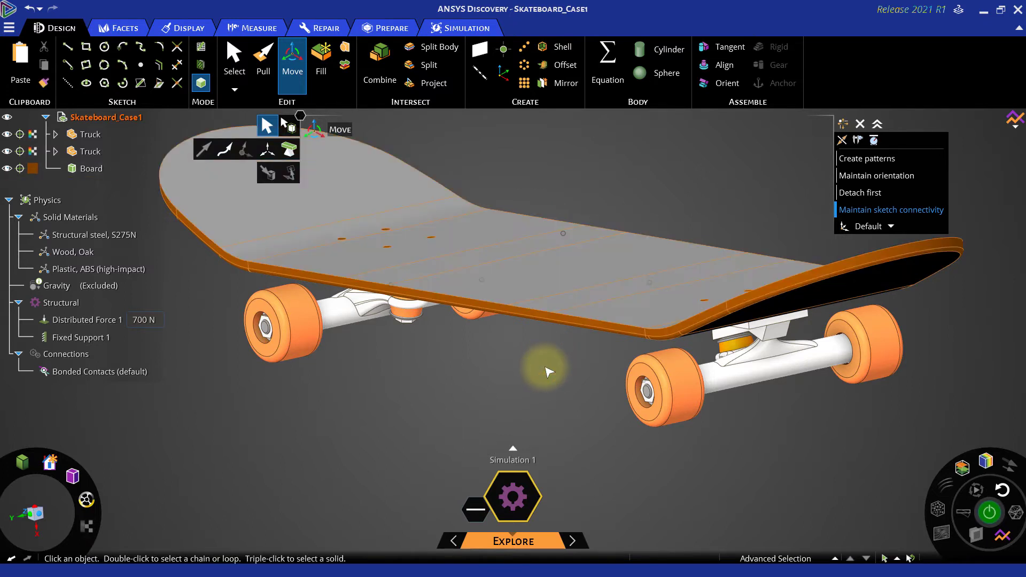
pyautogui.doubleClick(525, 310)
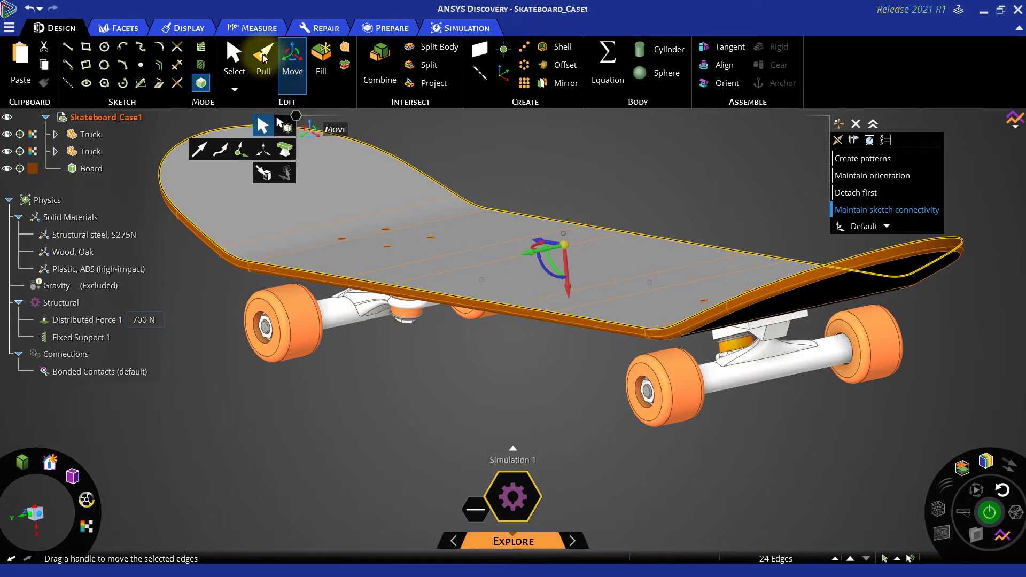
pyautogui.click(269, 66)
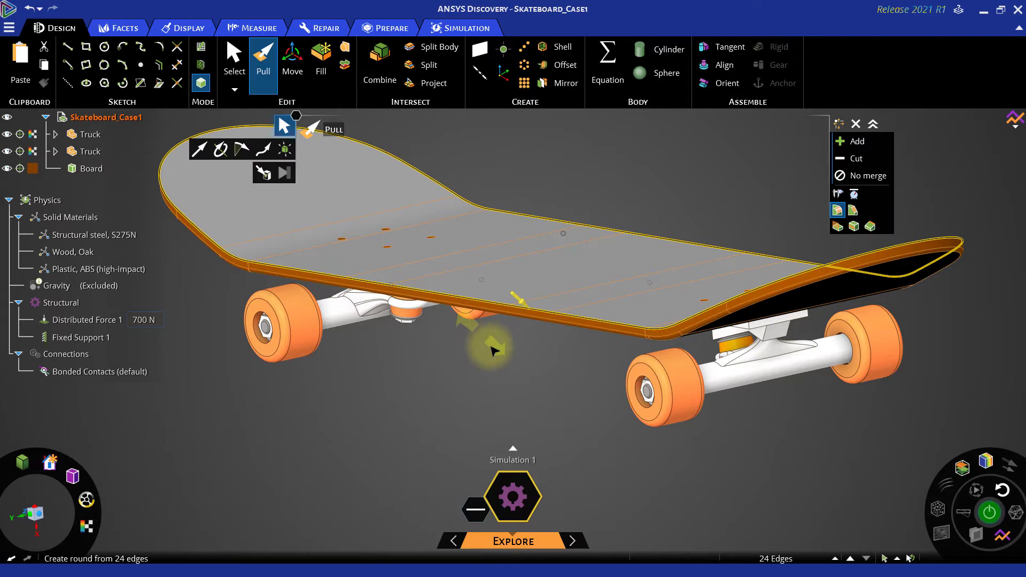
pyautogui.moveTo(503, 361); pyautogui.dragTo(504, 362)
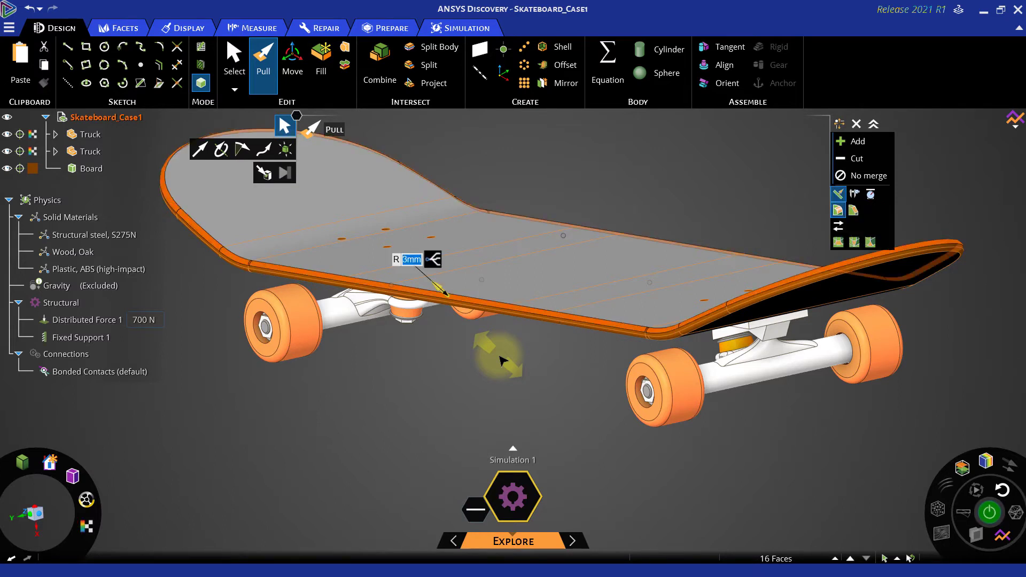
pyautogui.click(483, 394)
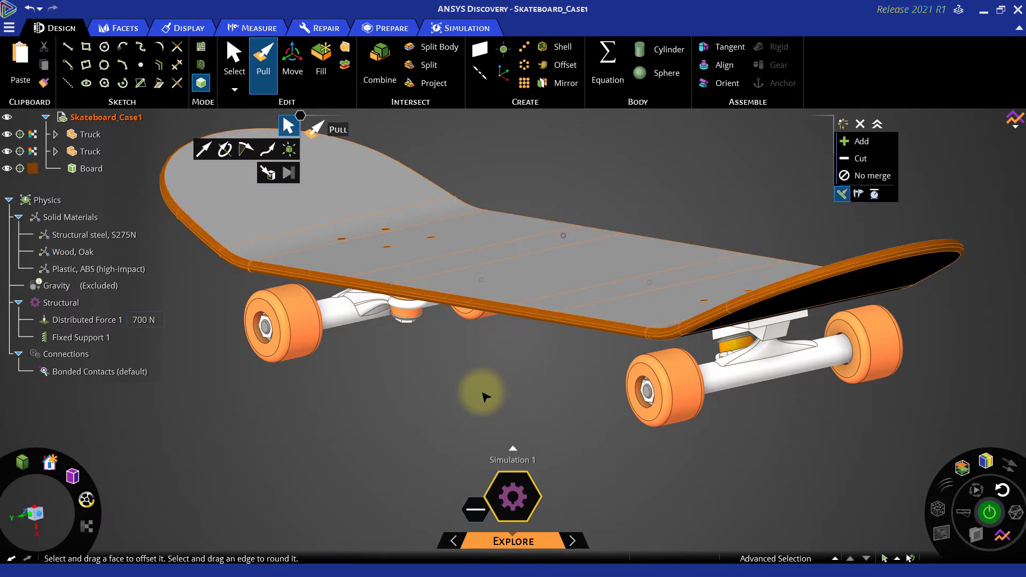
# Orbit and zoom out to inspect the re-solved Von Mises stress, peaking at 24.64 MPa
pyautogui.press('s')
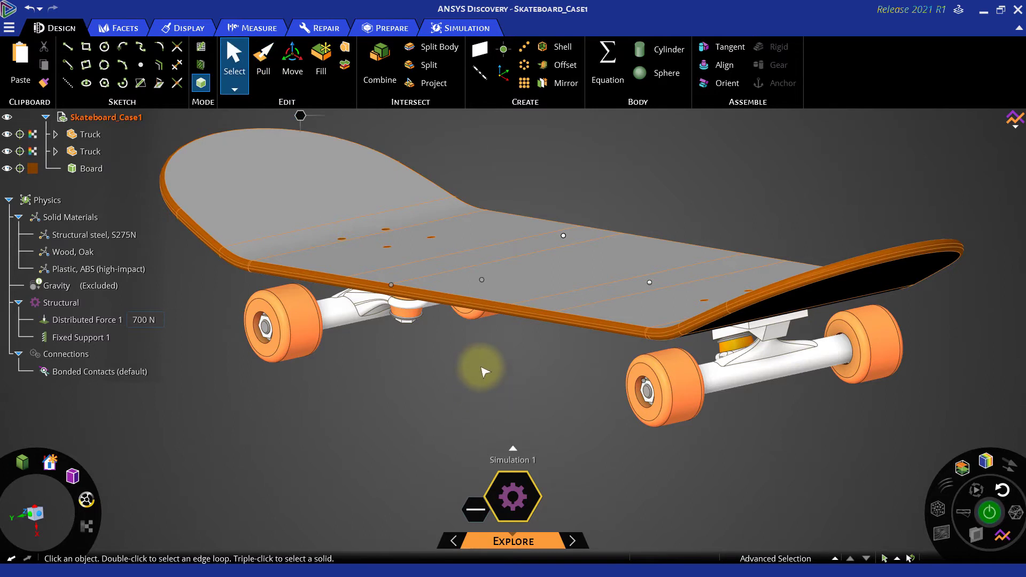
pyautogui.moveTo(477, 365); pyautogui.dragTo(506, 363, button='middle')
pyautogui.scroll(-3, 505, 365)
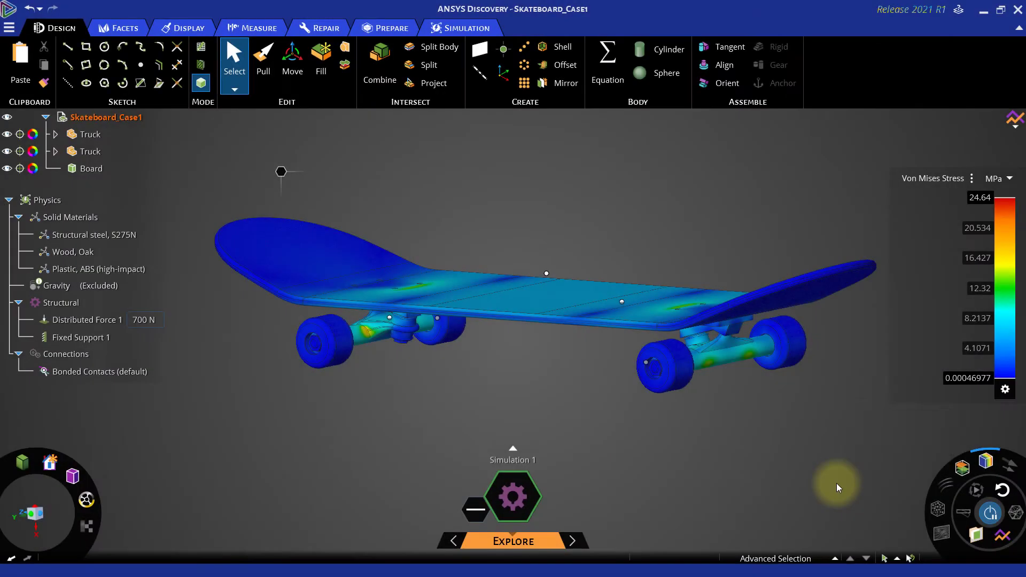
pyautogui.click(936, 183)
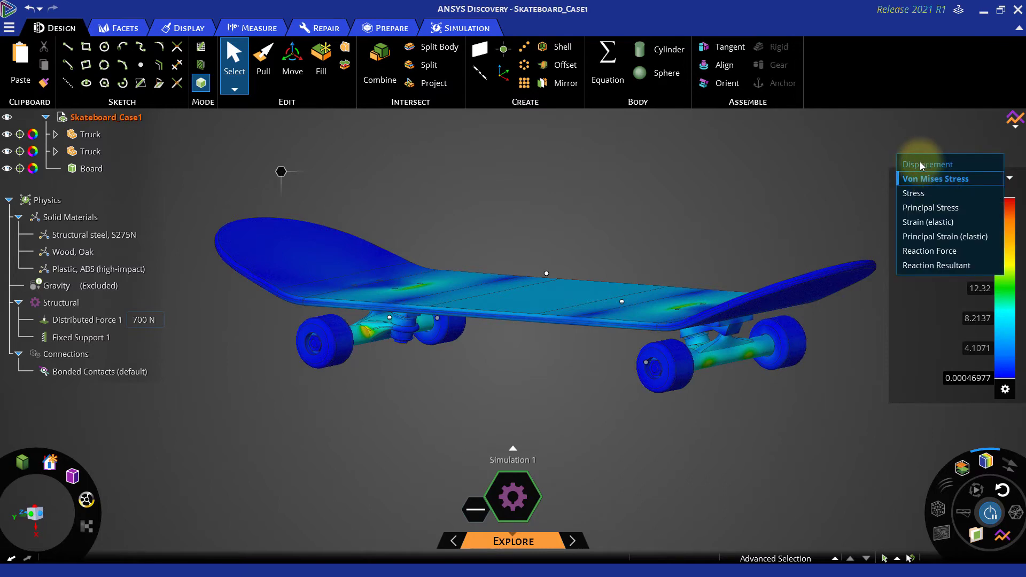
pyautogui.click(921, 165)
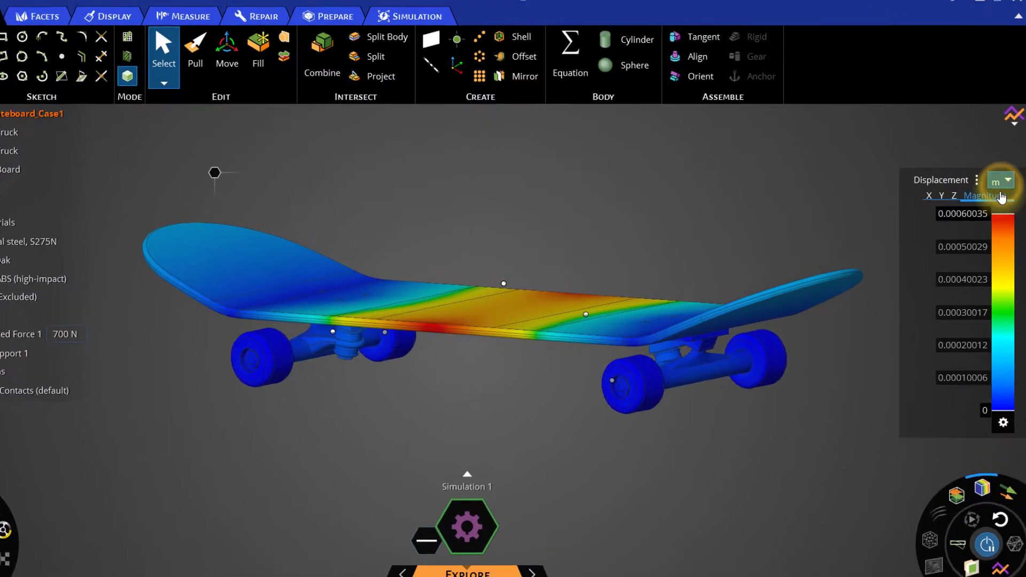
pyautogui.click(1004, 179)
pyautogui.click(998, 255)
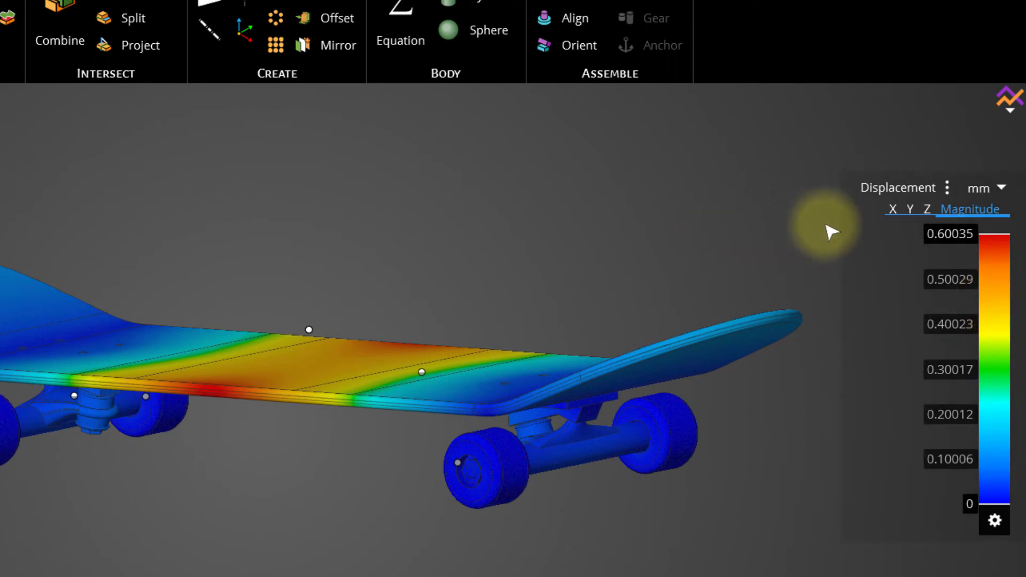
pyautogui.click(917, 193)
pyautogui.click(906, 207)
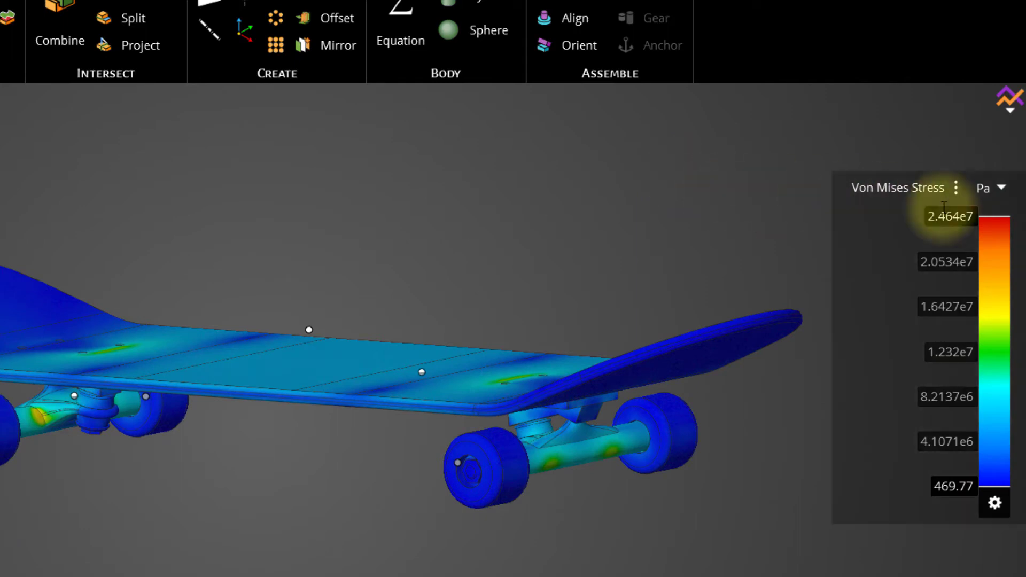
pyautogui.click(986, 189)
pyautogui.click(990, 232)
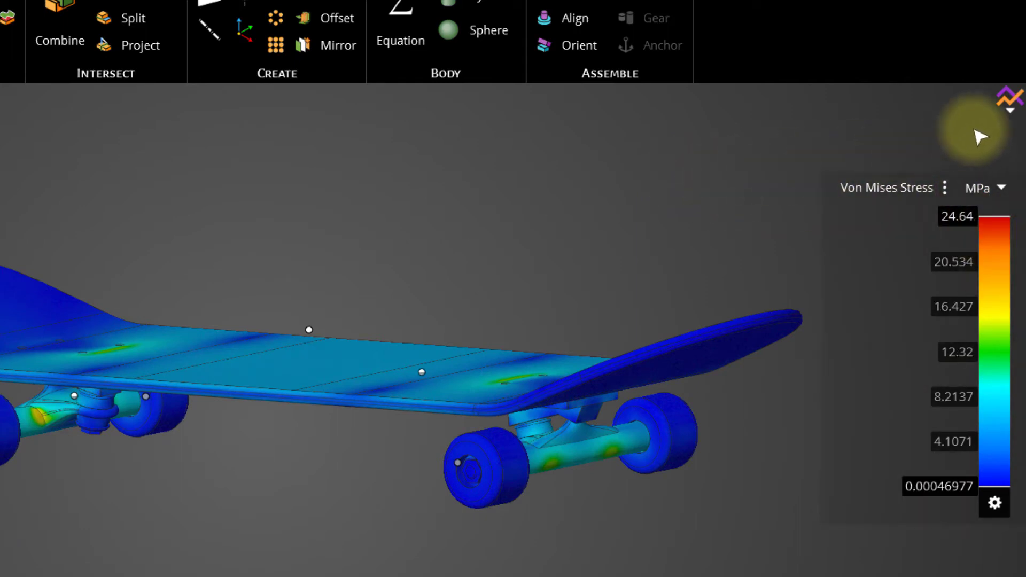
pyautogui.click(1007, 98)
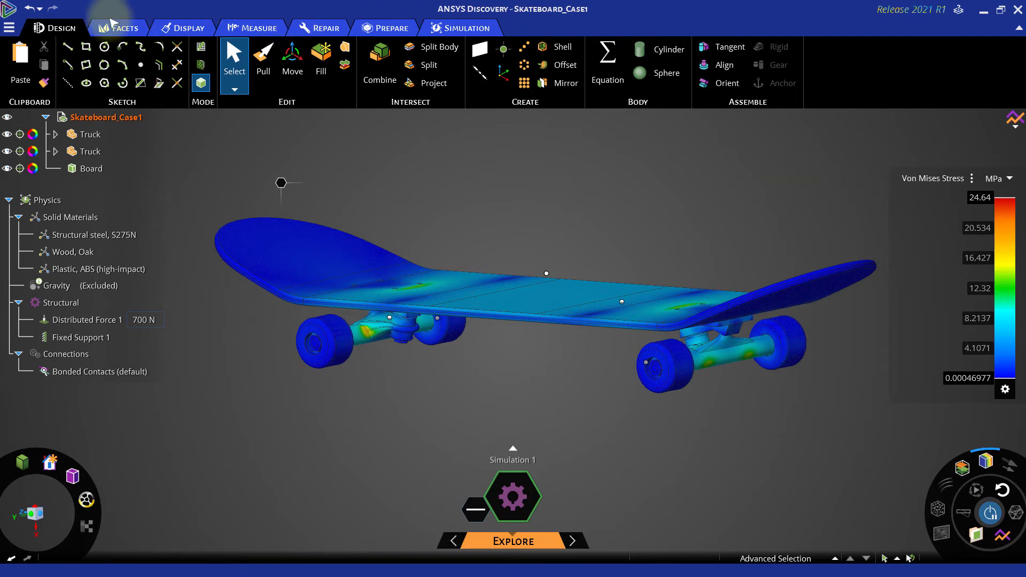
# Save As the design, changing the file name from Skateboard_Case1 to Skateboard_Case2
pyautogui.click(9, 27)
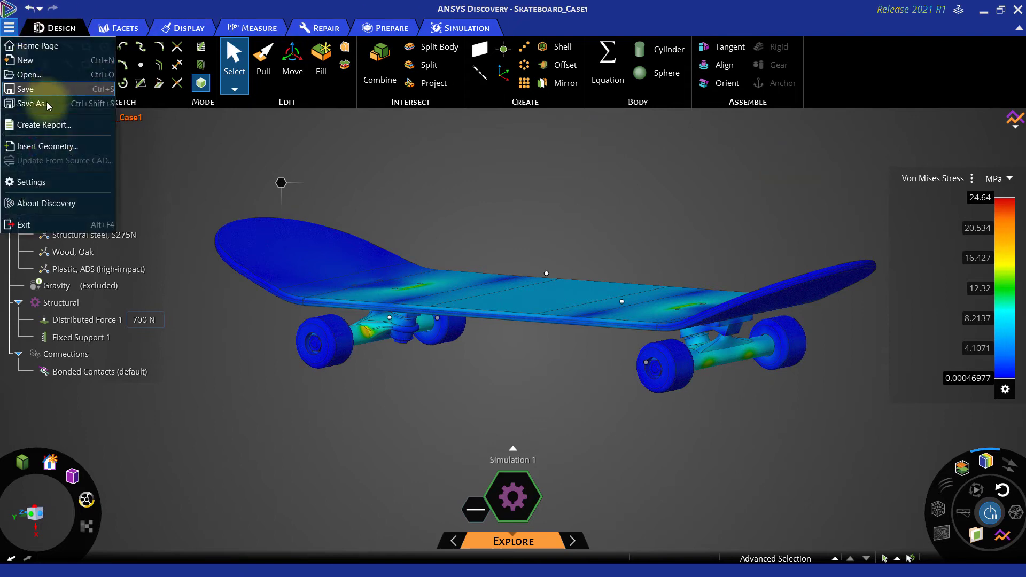
pyautogui.click(46, 103)
pyautogui.click(164, 250)
pyautogui.doubleClick(164, 250)
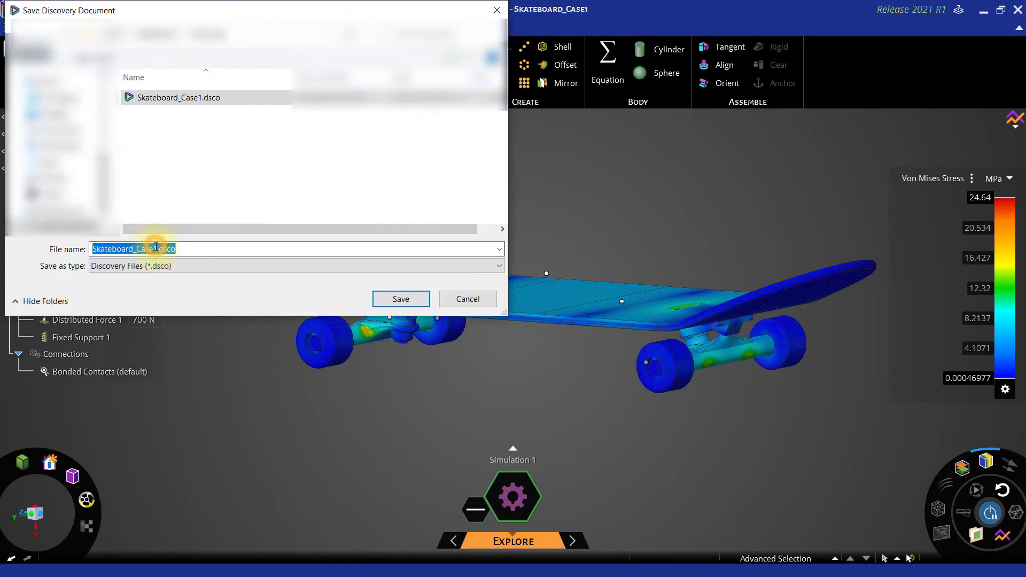
pyautogui.click(164, 250)
pyautogui.press('BackSpace')
pyautogui.write('2')
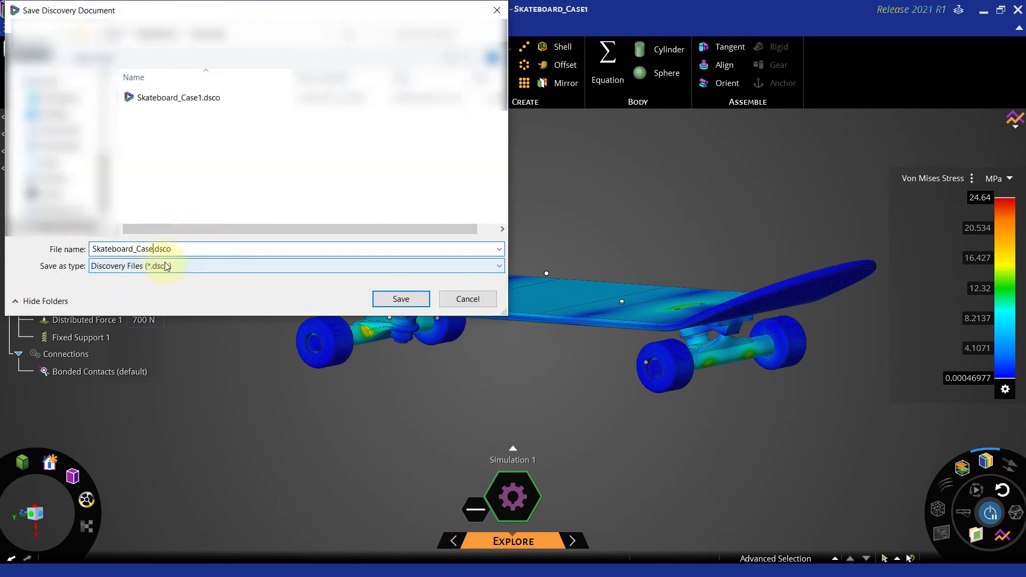
pyautogui.press('Return')
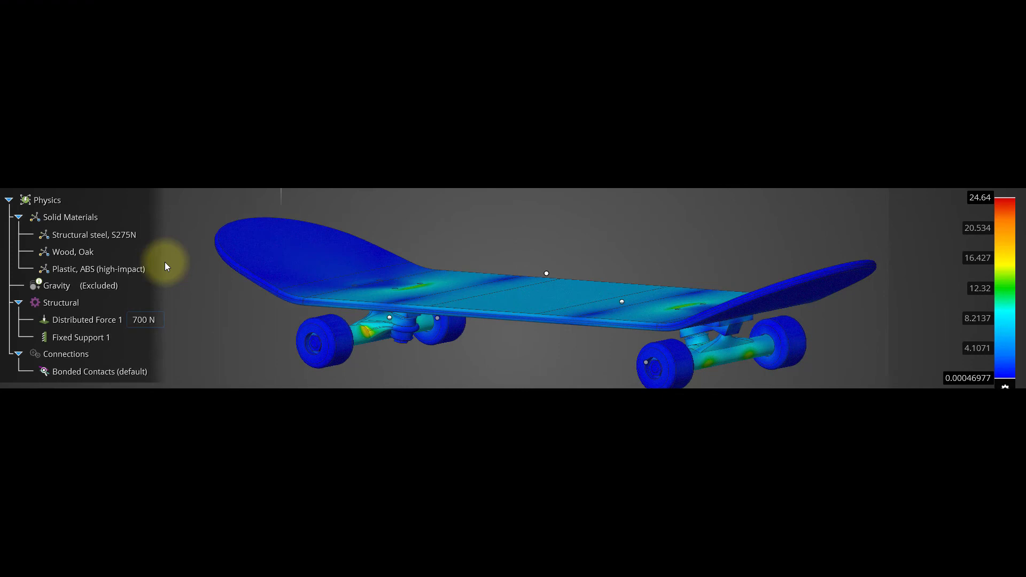